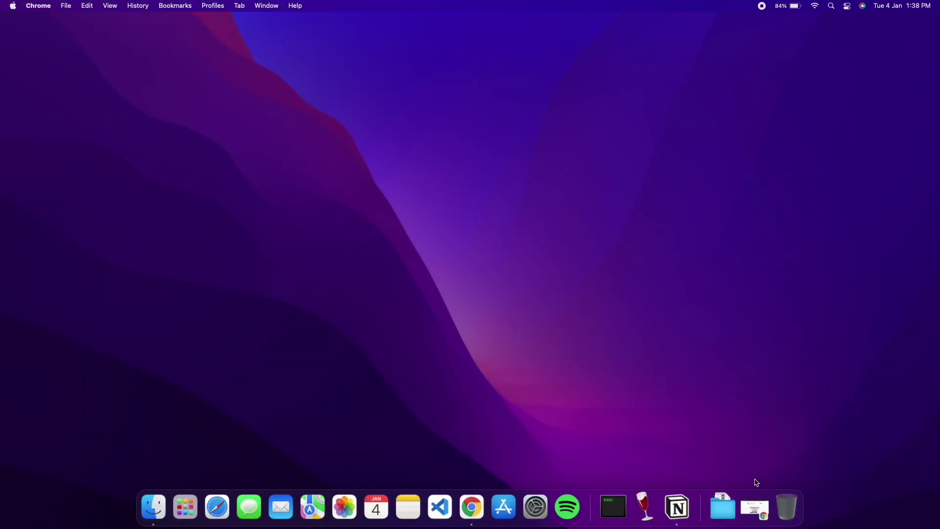
Restore the minimized Chrome window showing the Follow, Like, View Stories for Instagram™ store page
{"action": "left_click", "coordinate": [755, 504]}
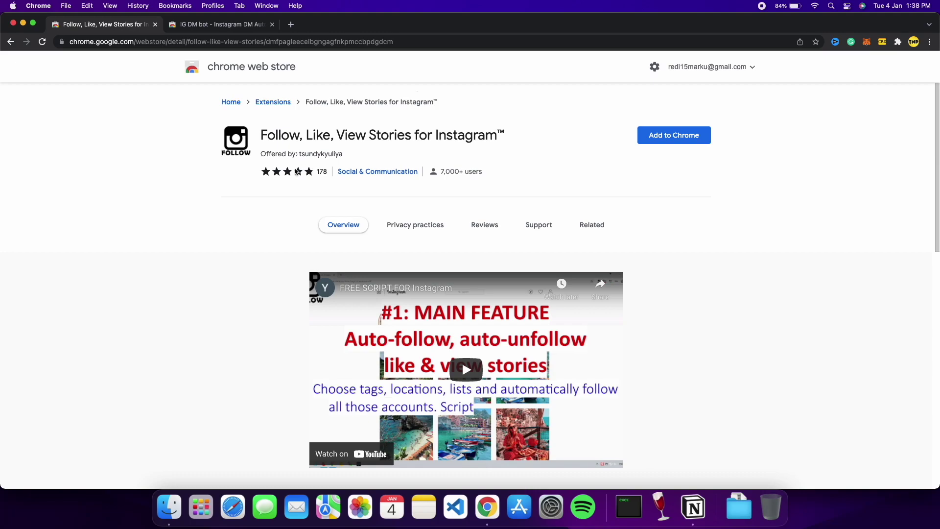
Add the Follow, Like, View Stories for Instagram™ extension to Chrome, then open a blank tab
{"action": "left_click", "coordinate": [186, 25]}
{"action": "left_click", "coordinate": [118, 24]}
{"action": "left_click", "coordinate": [195, 29]}
{"action": "left_click", "coordinate": [122, 26]}
{"action": "left_click", "coordinate": [666, 139]}
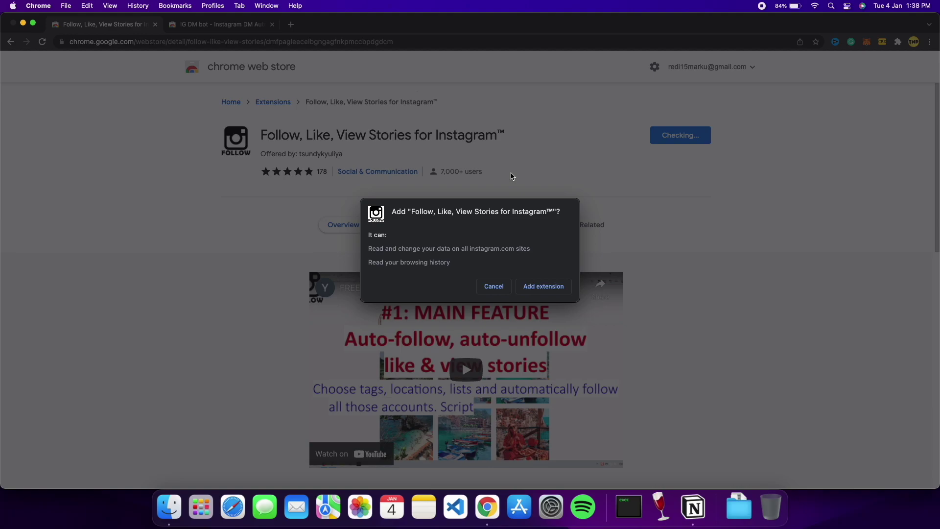
{"action": "left_click", "coordinate": [551, 288]}
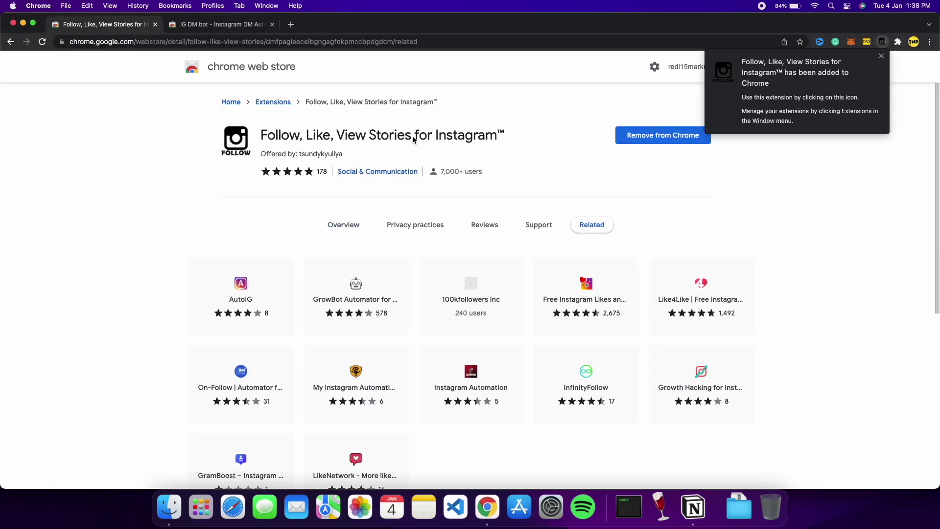
{"action": "left_click", "coordinate": [881, 56]}
{"action": "left_click", "coordinate": [291, 24]}
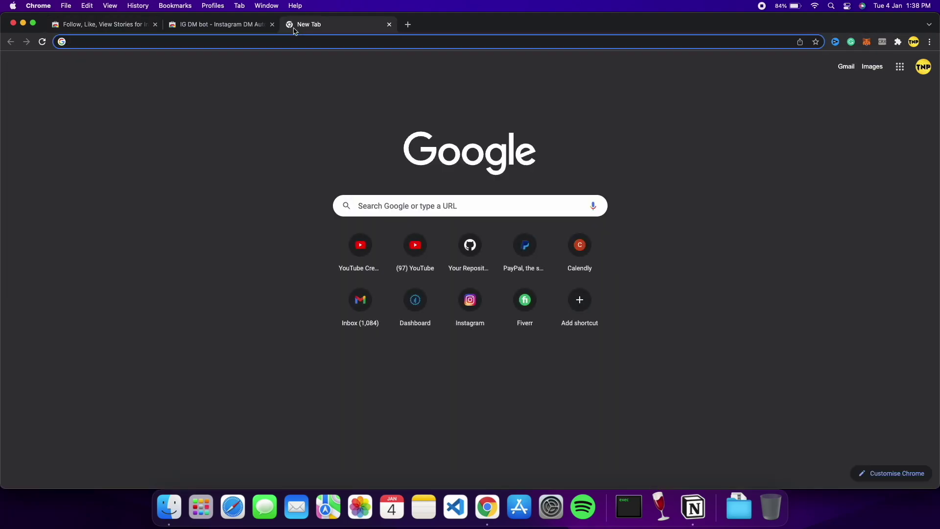
Load instagram.com in the new tab and scroll through the home feed
{"action": "type", "text": "instagram.com"}
{"action": "key", "text": "Return"}
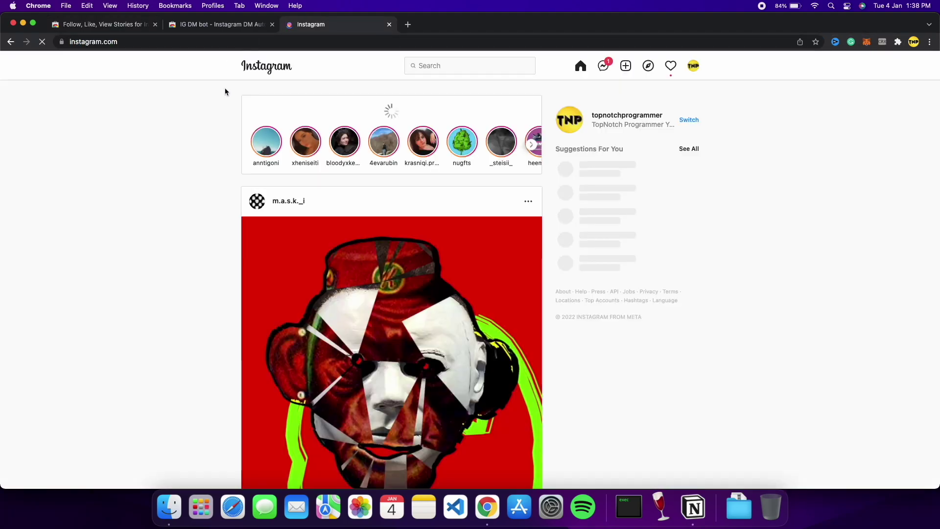
{"action": "scroll", "coordinate": [290, 283], "scroll_direction": "down", "scroll_amount": 10}
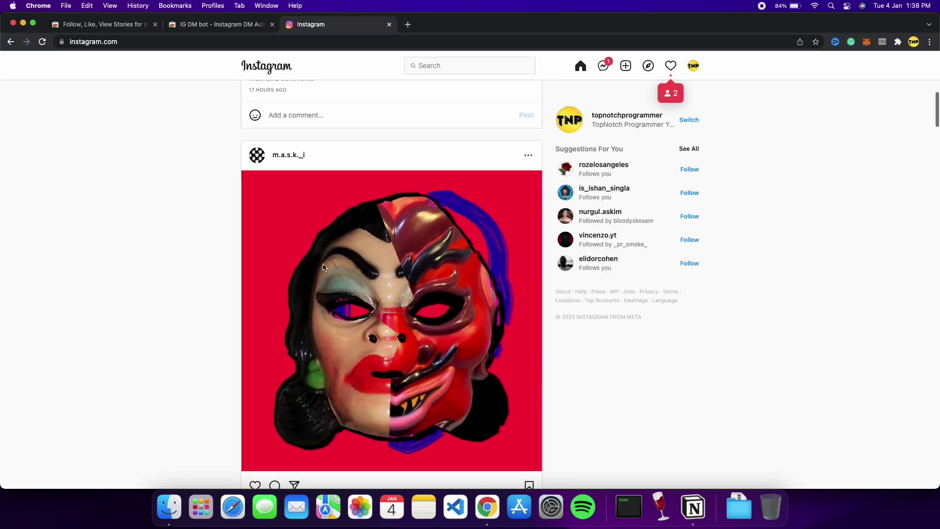
{"action": "scroll", "coordinate": [323, 268], "scroll_direction": "up", "scroll_amount": 10}
{"action": "scroll", "coordinate": [323, 267], "scroll_direction": "down", "scroll_amount": 1}
{"action": "scroll", "coordinate": [323, 267], "scroll_direction": "up", "scroll_amount": 1}
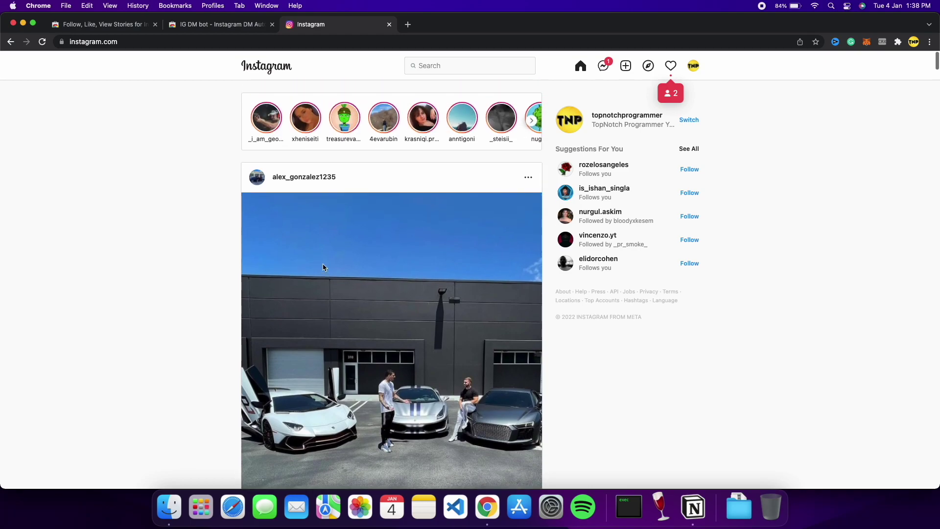
Pin the Follow, Like, View Stories extension and acknowledge its first-run notice to show its panel
{"action": "left_click", "coordinate": [899, 43]}
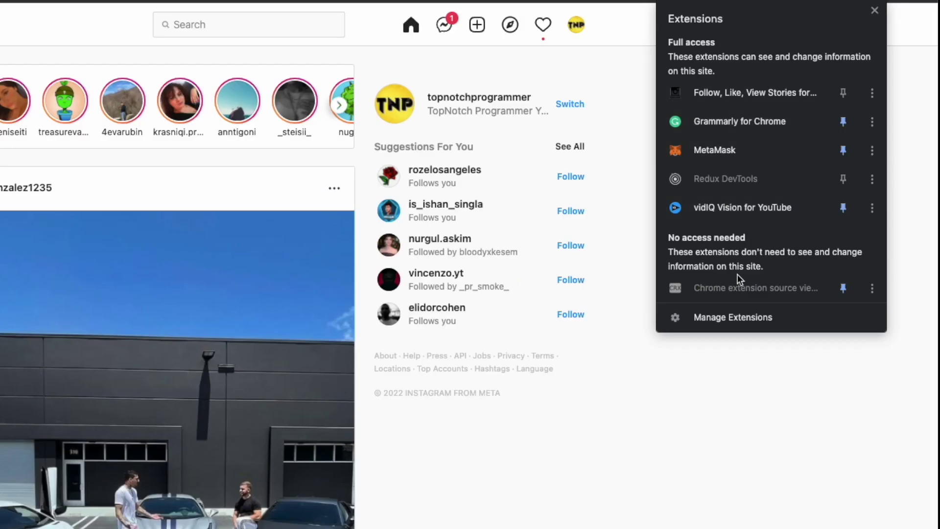
{"action": "left_click", "coordinate": [843, 94]}
{"action": "key", "text": "Escape"}
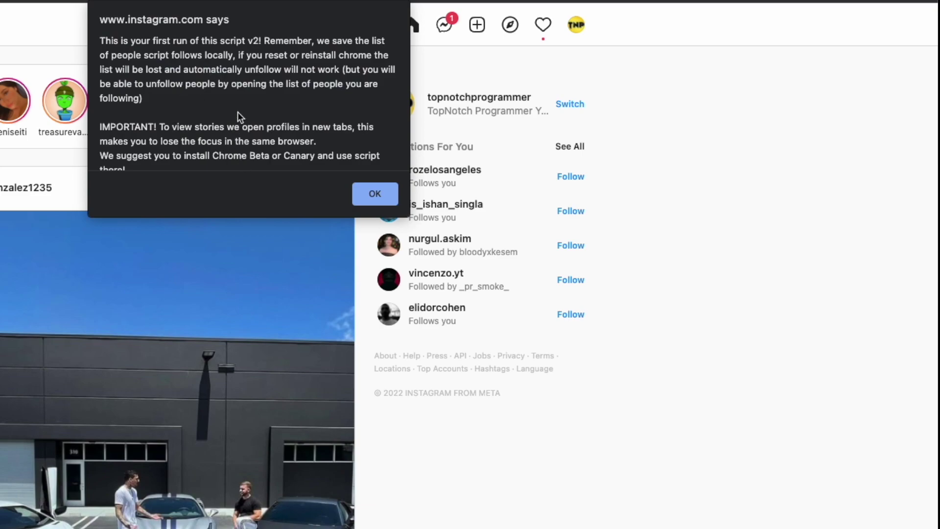
{"action": "left_click", "coordinate": [364, 203]}
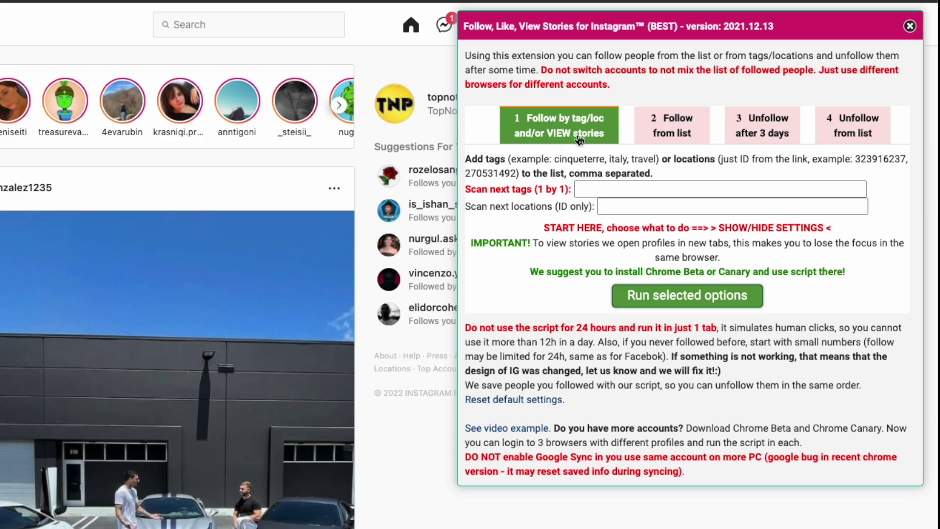
{"action": "left_click", "coordinate": [670, 128]}
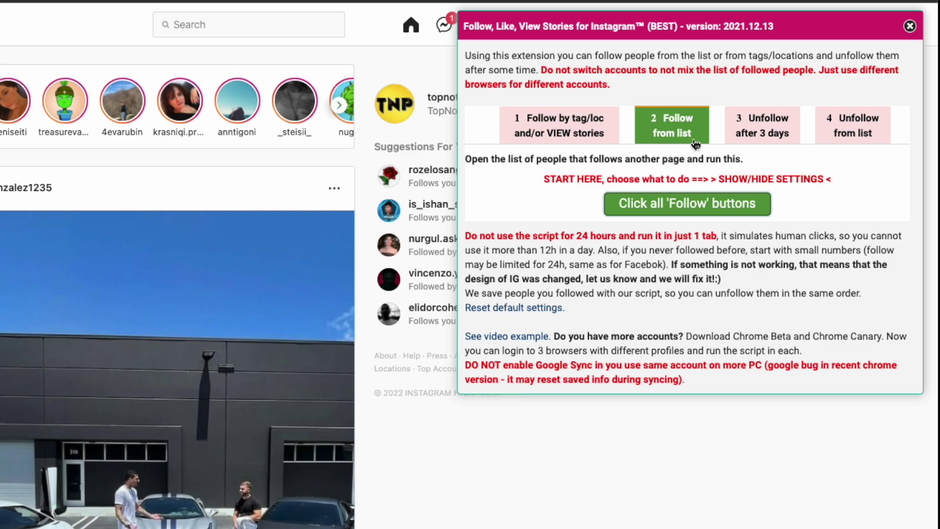
{"action": "left_click", "coordinate": [768, 138]}
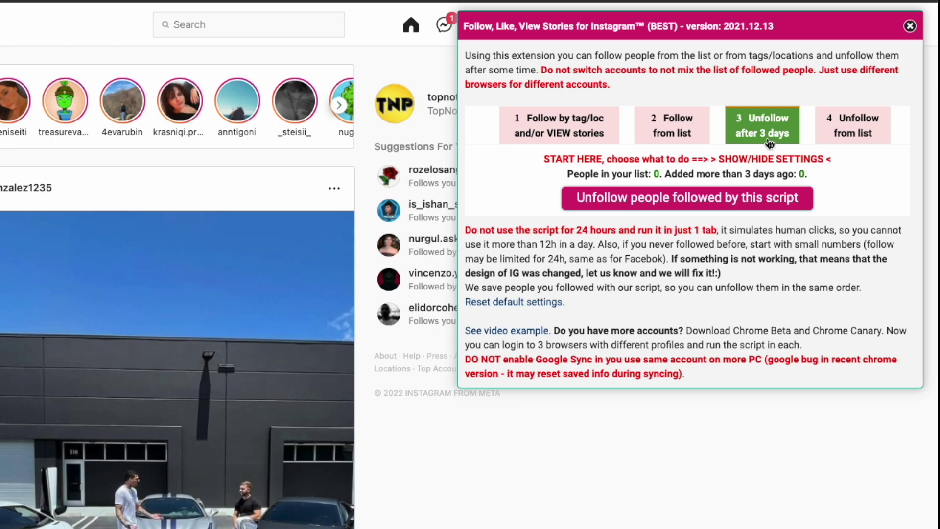
{"action": "left_click", "coordinate": [837, 137]}
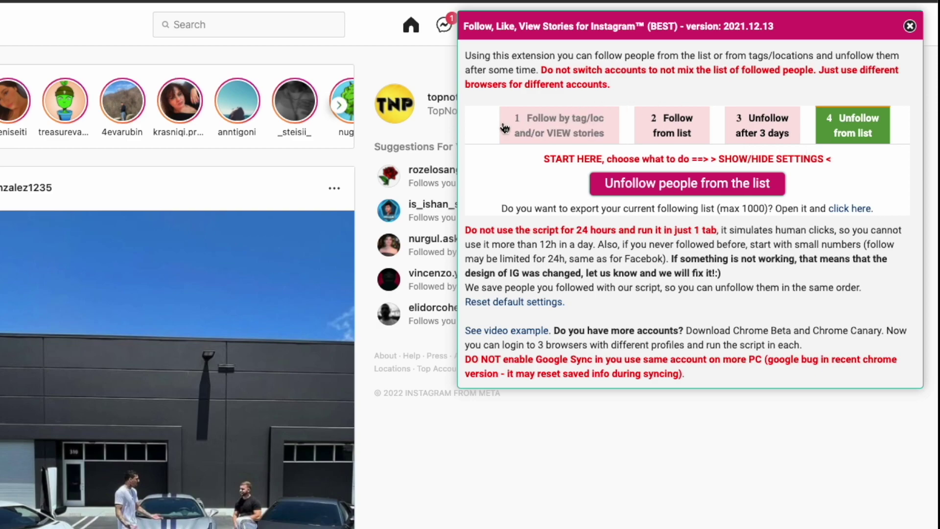
{"action": "left_click", "coordinate": [545, 127]}
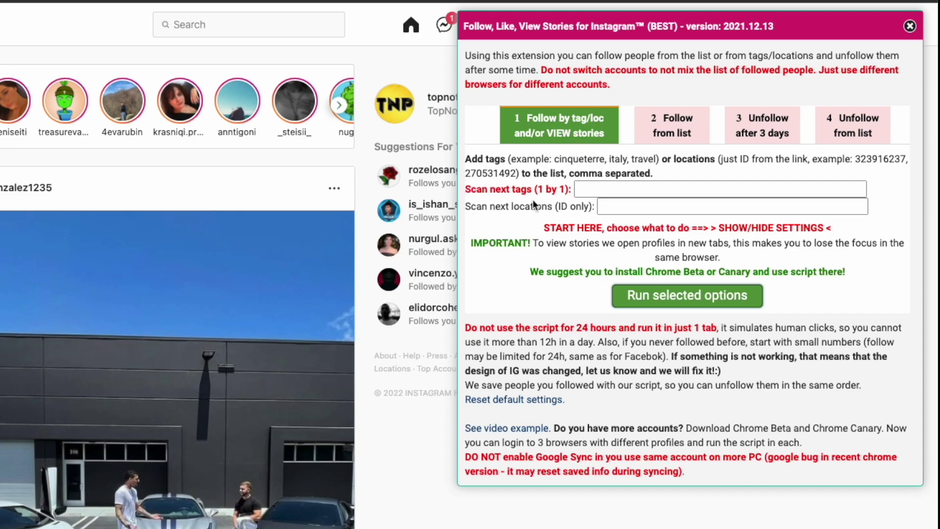
Enter nft as the tag to scan and expand the general script settings
{"action": "left_click", "coordinate": [586, 189]}
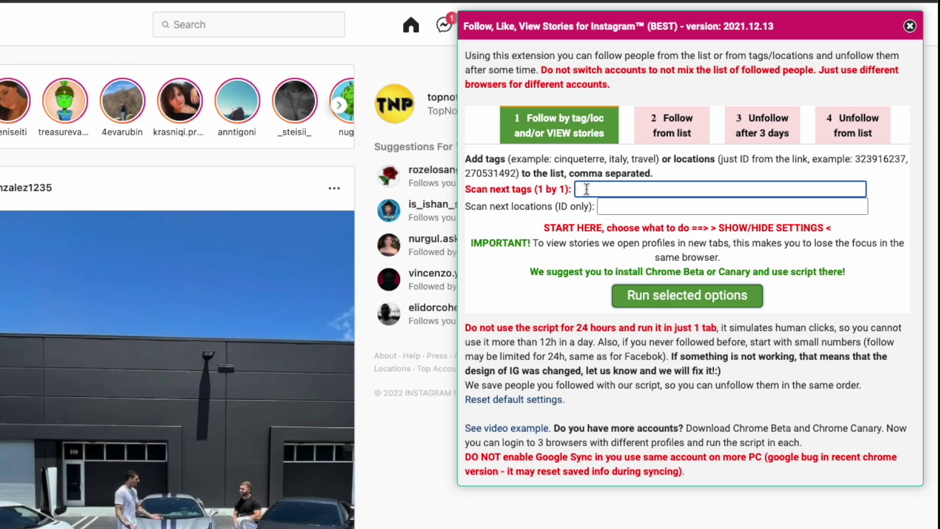
{"action": "type", "text": "nft"}
{"action": "left_click", "coordinate": [546, 227]}
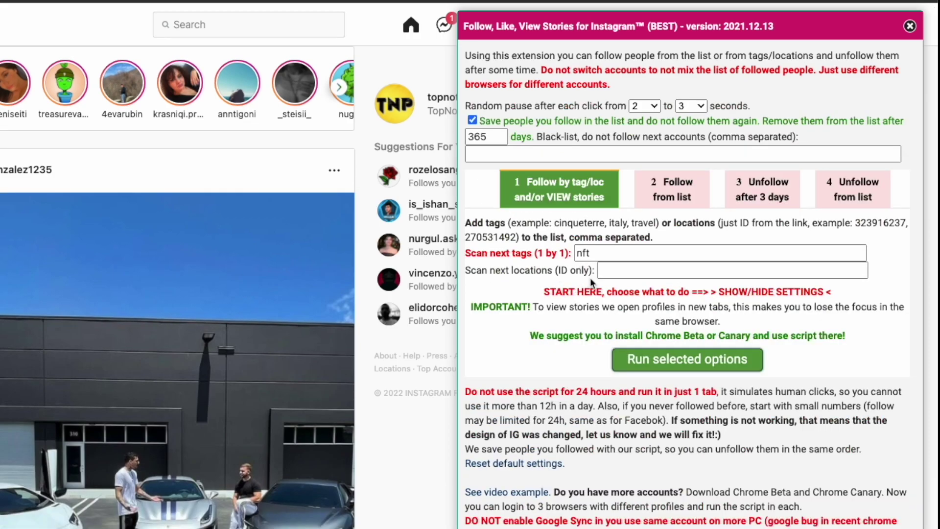
{"action": "scroll", "coordinate": [75, 23], "scroll_direction": "up", "scroll_amount": 1}
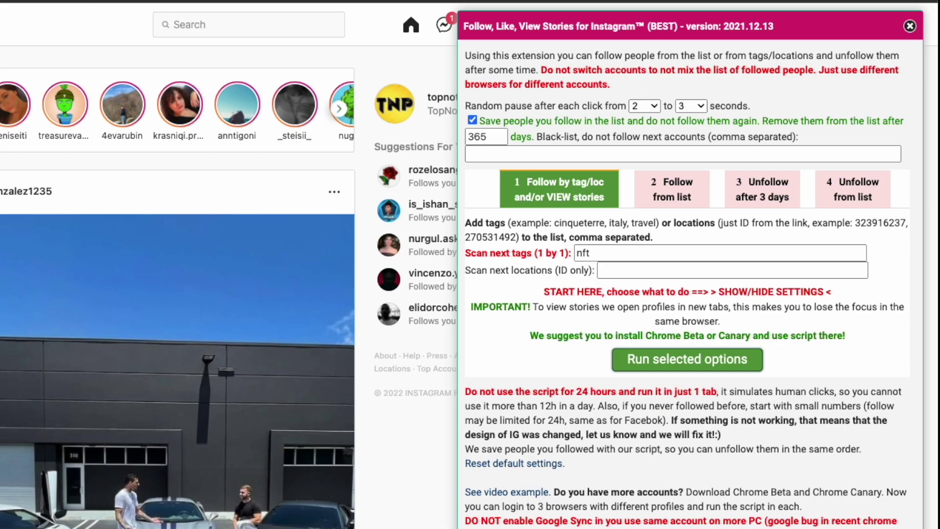
{"action": "left_click", "coordinate": [561, 270]}
Enable Follow accounts, set the photo-age limit to 1 month, then switch that limit off
{"action": "left_click", "coordinate": [761, 293]}
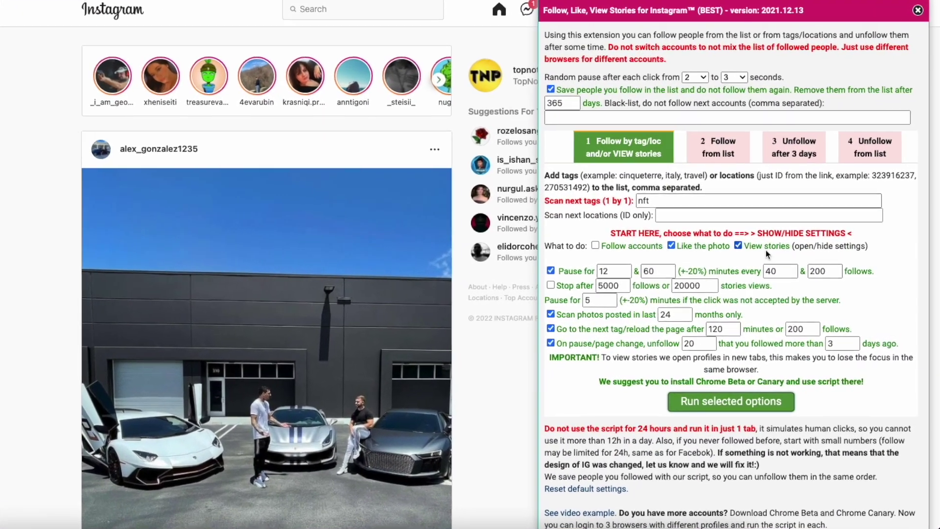
{"action": "left_click", "coordinate": [607, 244]}
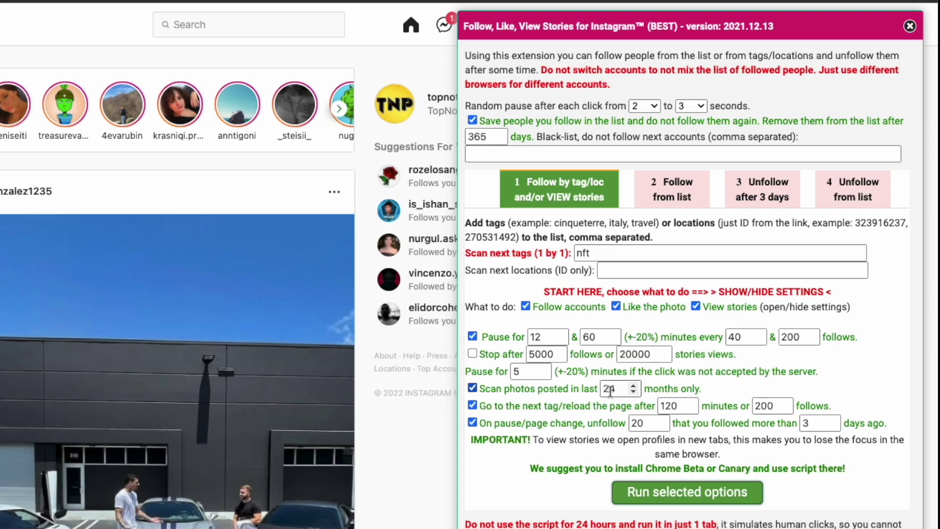
{"action": "left_click", "coordinate": [634, 392]}
{"action": "left_click_drag", "start_coordinate": [622, 387], "coordinate": [581, 390]}
{"action": "type", "text": "1"}
{"action": "left_click", "coordinate": [583, 389]}
{"action": "scroll", "coordinate": [515, 399], "scroll_direction": "down", "scroll_amount": 1}
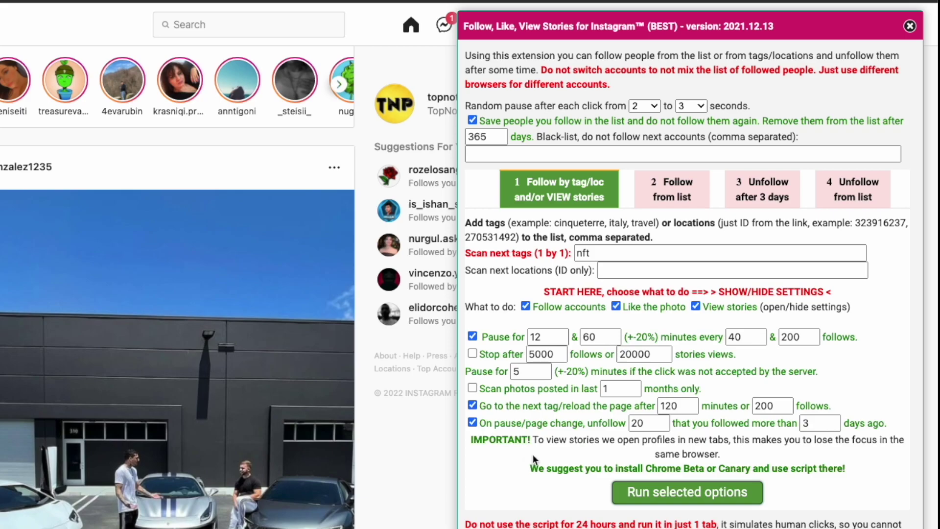
{"action": "left_click", "coordinate": [779, 292]}
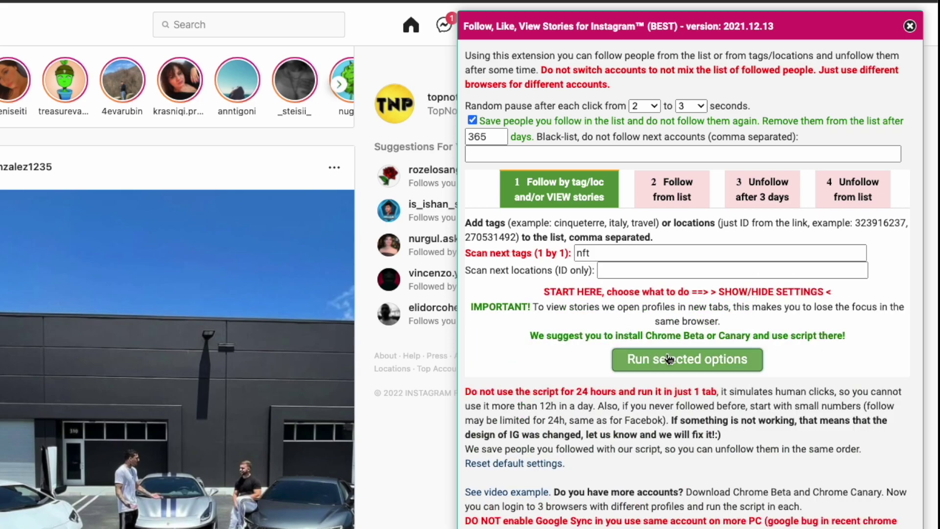
Run the follow, like and view-stories script on the nft hashtag posts
{"action": "left_click", "coordinate": [702, 368]}
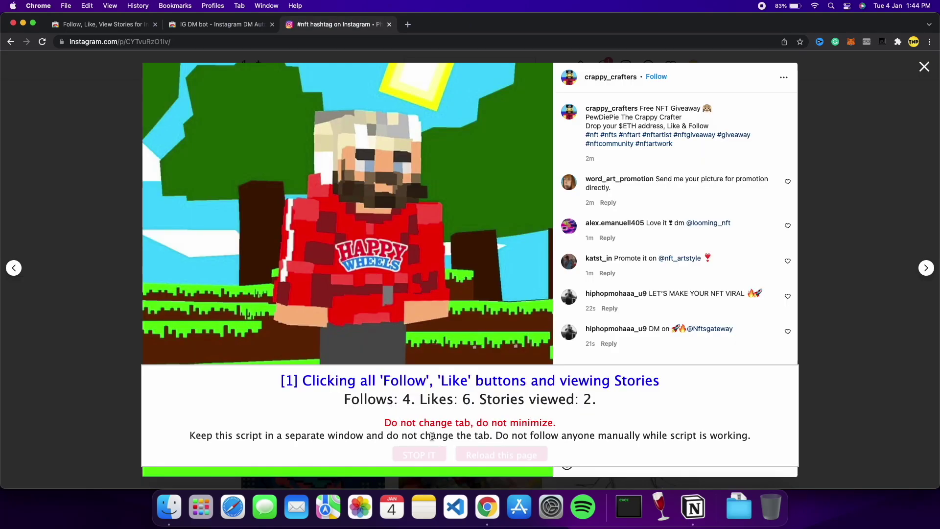
Stop the script, close its Done! summary and close the open nft post
{"action": "left_click", "coordinate": [418, 455]}
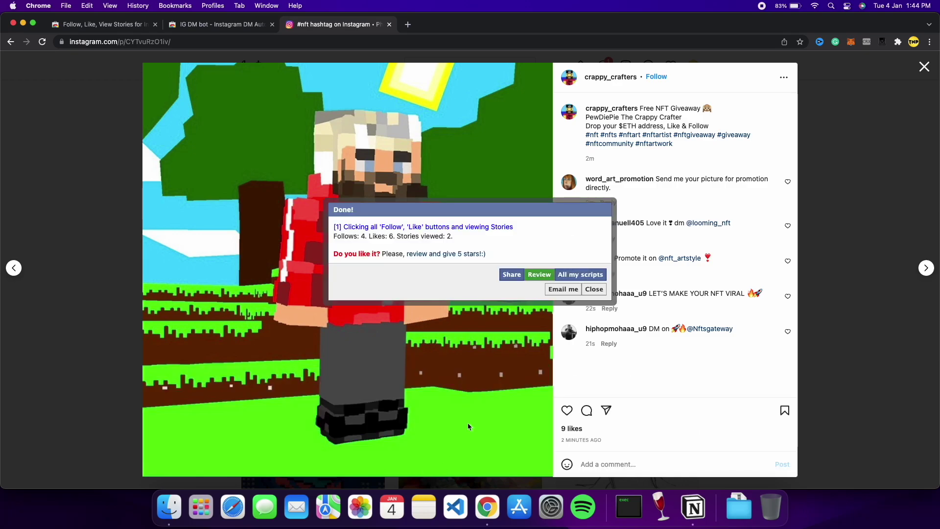
{"action": "left_click", "coordinate": [594, 289]}
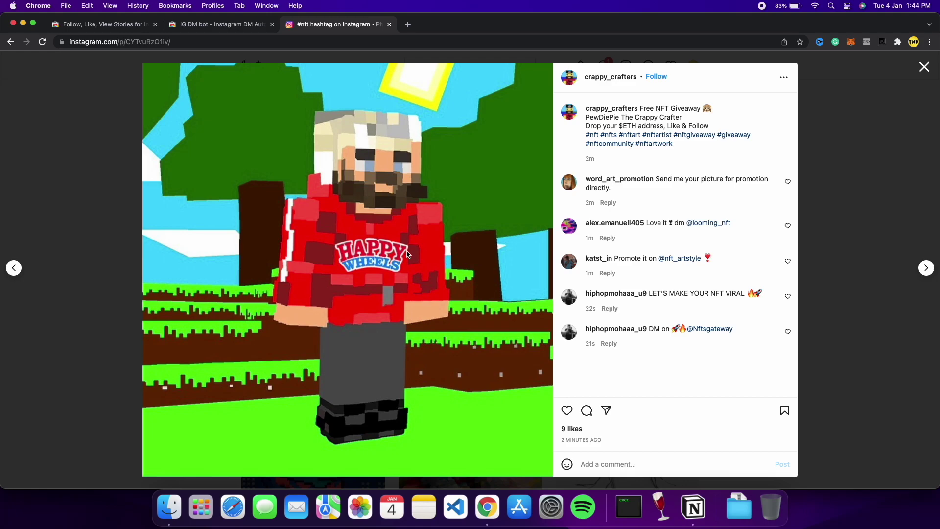
{"action": "left_click", "coordinate": [924, 66]}
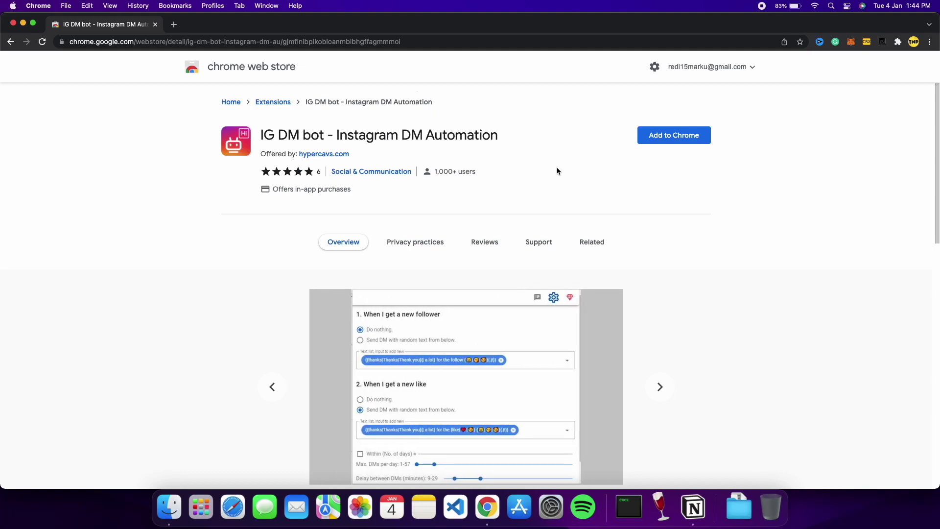
Add the IG DM bot extension to Chrome and pin it to the toolbar
{"action": "left_click", "coordinate": [674, 136]}
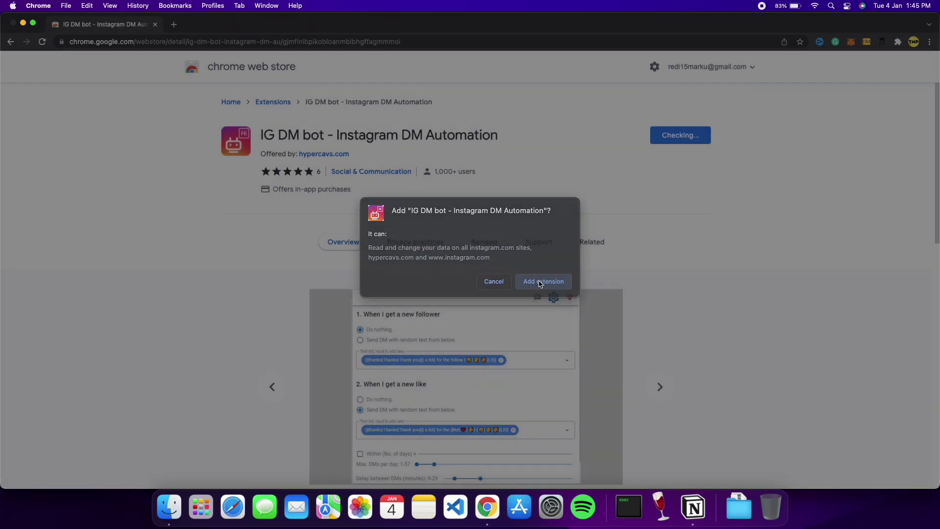
{"action": "left_click", "coordinate": [540, 282]}
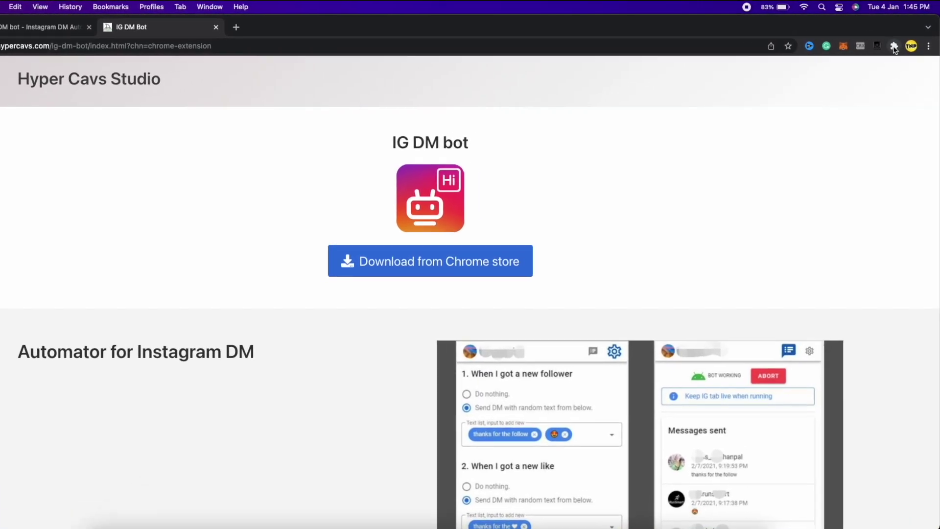
{"action": "left_click", "coordinate": [893, 46]}
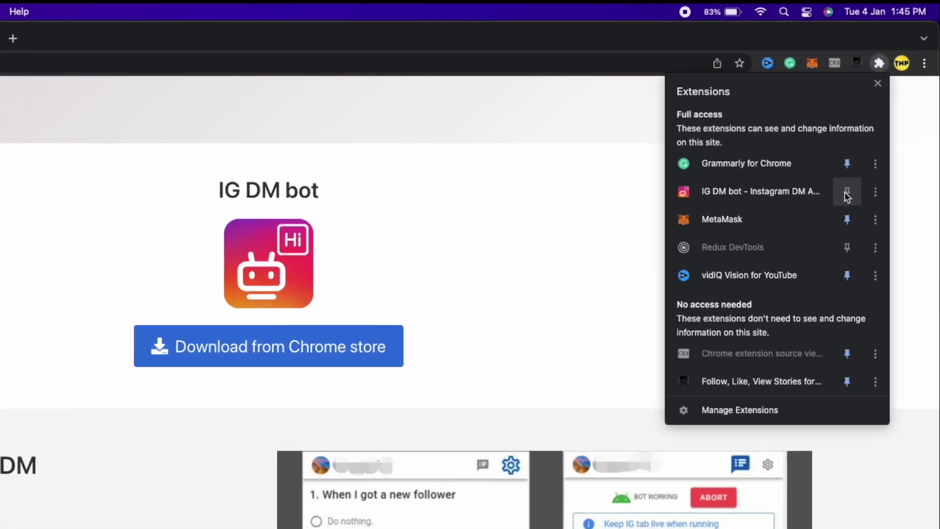
{"action": "left_click", "coordinate": [847, 192]}
{"action": "left_click", "coordinate": [861, 44]}
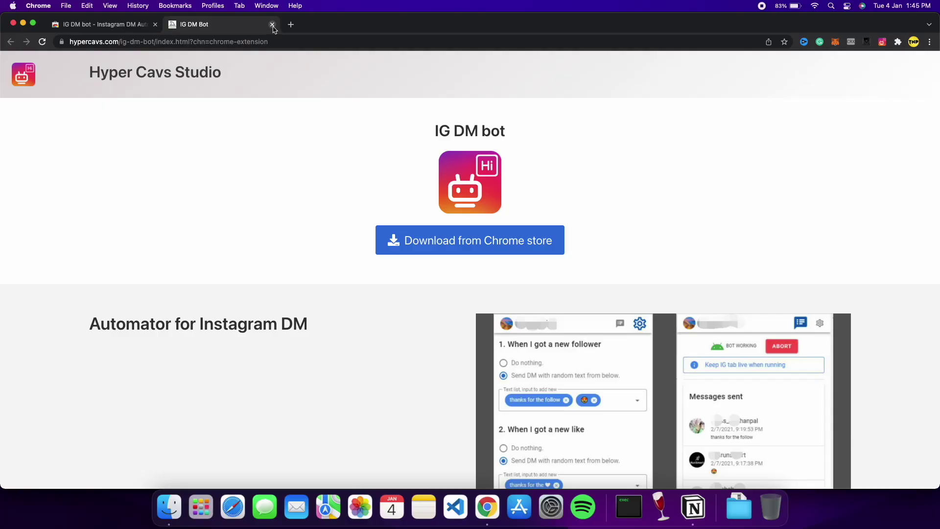
Close the IG DM bot welcome tab and load instagram.com in a new tab
{"action": "left_click", "coordinate": [272, 25]}
{"action": "left_click", "coordinate": [174, 24]}
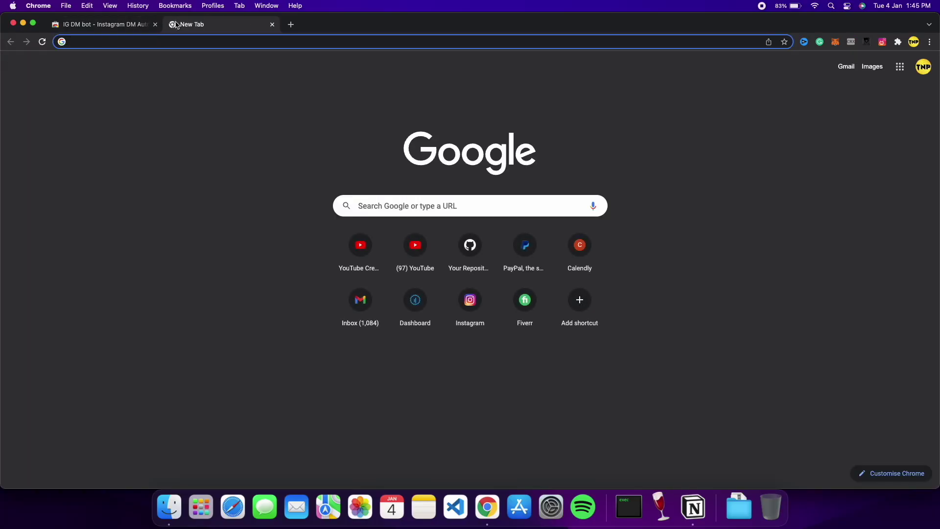
{"action": "type", "text": "instagram.com"}
{"action": "key", "text": "Return"}
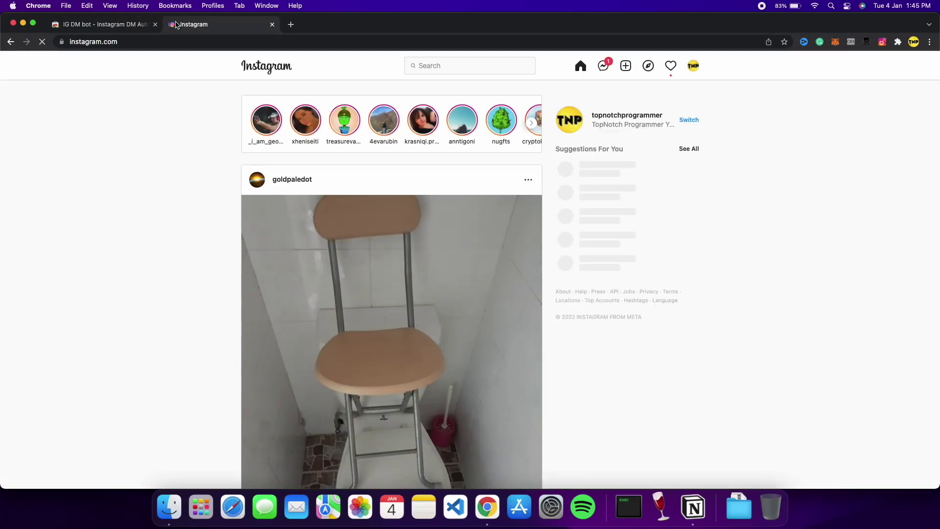
Dismiss the translate prompt and open the IG DM bot new likers & followers setup panel
{"action": "left_click", "coordinate": [782, 59]}
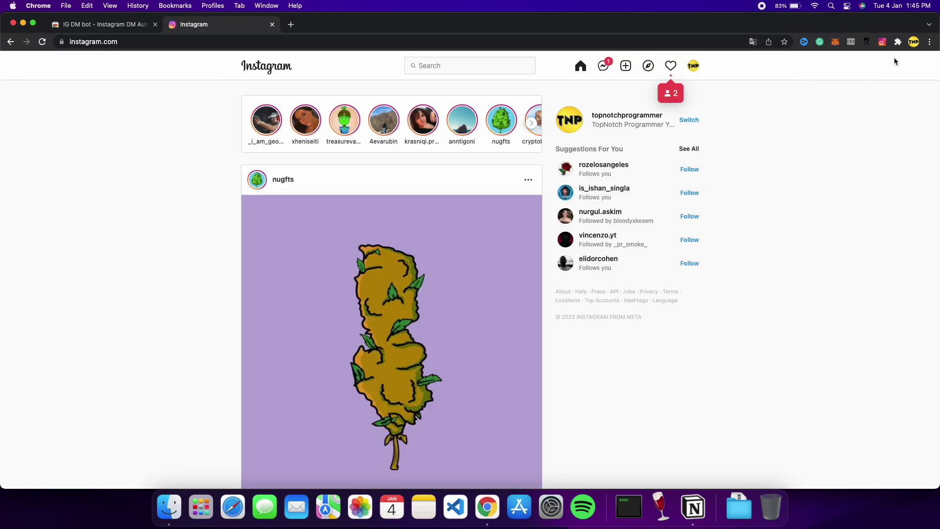
{"action": "left_click", "coordinate": [882, 42]}
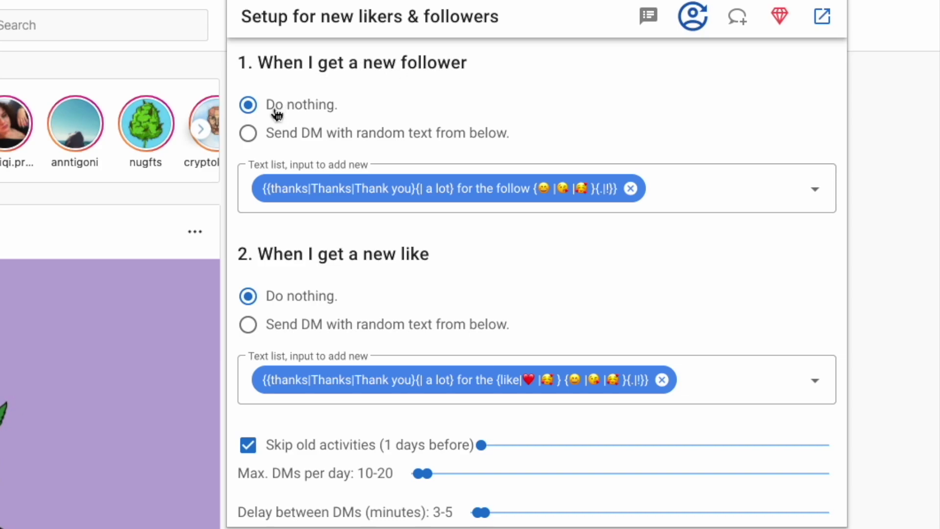
Auto-DM new followers and post likers with random text, 10-132 DMs per day, 3-4 minutes apart
{"action": "left_click", "coordinate": [248, 132]}
{"action": "left_click", "coordinate": [247, 324]}
{"action": "left_click_drag", "start_coordinate": [428, 473], "coordinate": [527, 463]}
{"action": "mouse_move", "coordinate": [486, 511]}
{"action": "left_mouse_down"}
{"action": "mouse_move", "coordinate": [499, 504]}
{"action": "mouse_move", "coordinate": [480, 511]}
{"action": "left_mouse_up"}
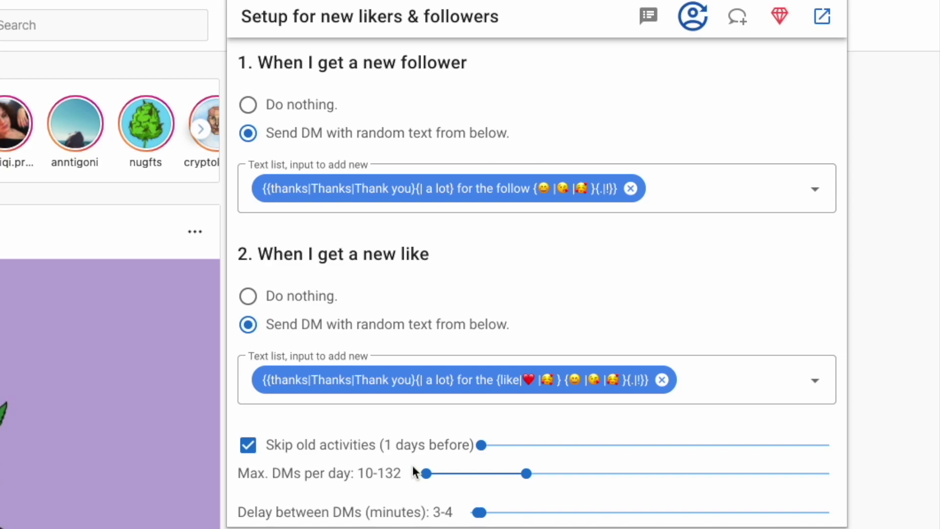
{"action": "left_click", "coordinate": [649, 18]}
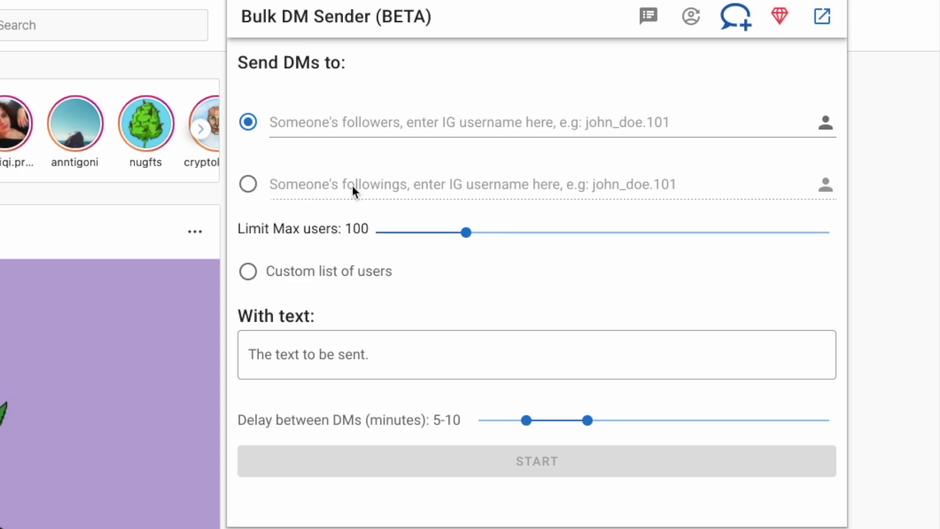
Target the followers of nft, limited to 151 users
{"action": "left_click", "coordinate": [255, 134]}
{"action": "left_click", "coordinate": [377, 121]}
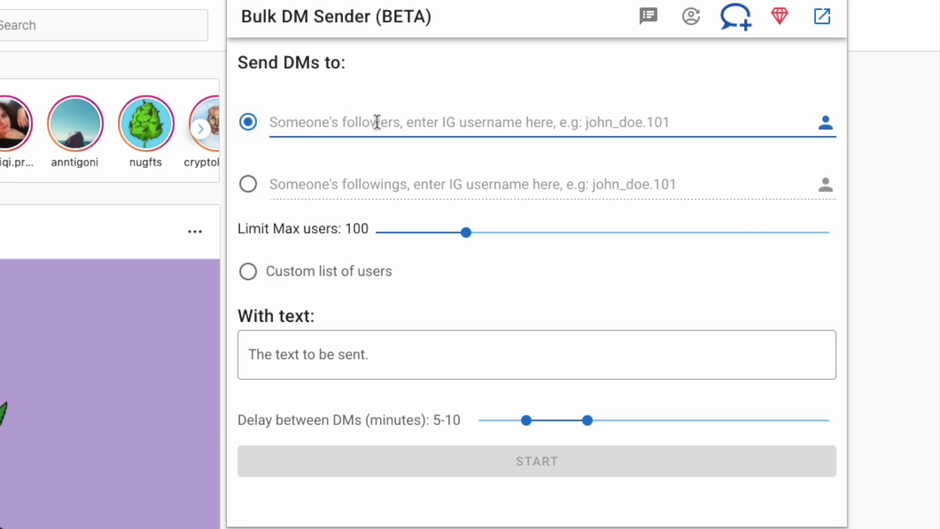
{"action": "type", "text": "nft"}
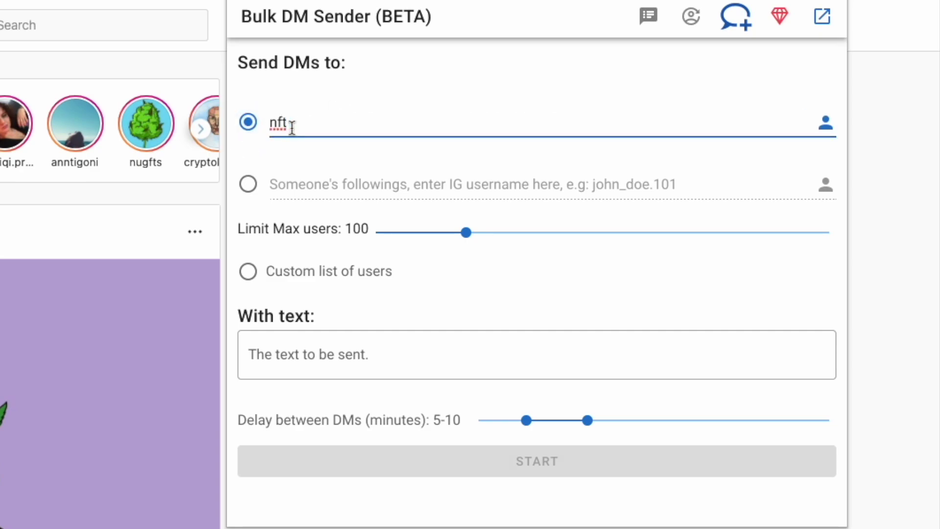
{"action": "double_click", "coordinate": [274, 121]}
{"action": "left_click", "coordinate": [302, 151]}
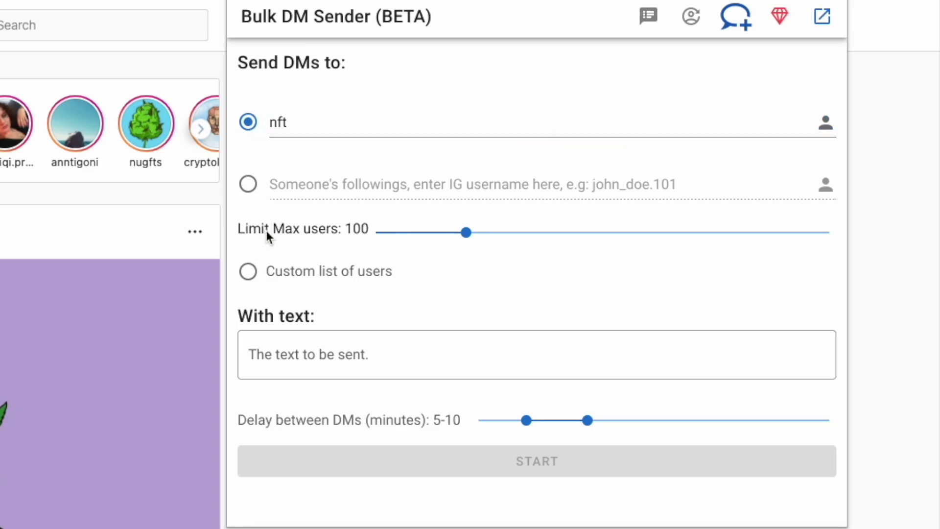
{"action": "left_click_drag", "start_coordinate": [467, 233], "coordinate": [512, 233]}
Write the message 'Hello , please followe my account', set a 1-10 minute delay, and start sending
{"action": "left_click", "coordinate": [321, 350]}
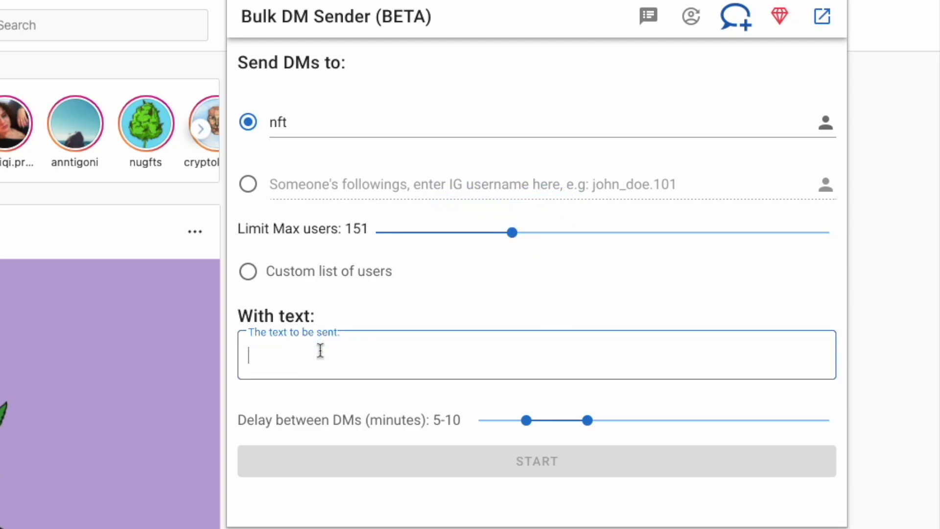
{"action": "type", "text": "H"}
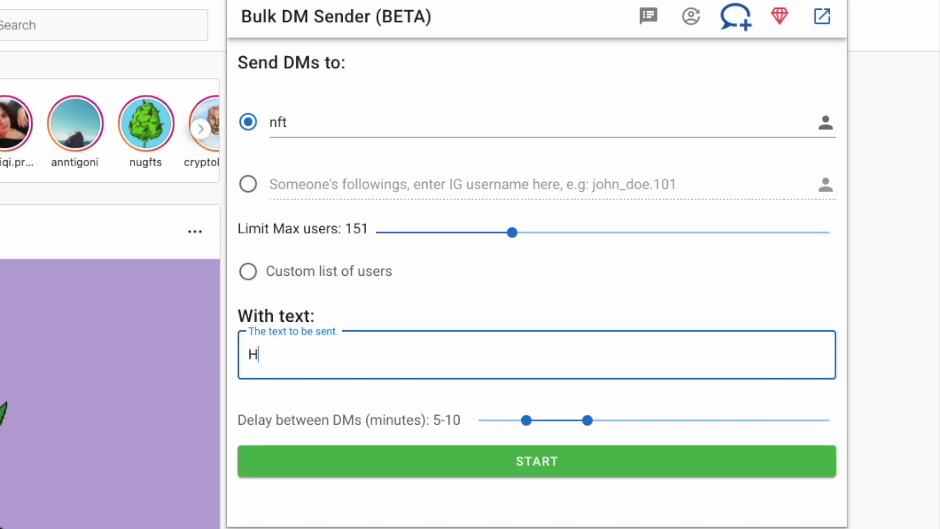
{"action": "type", "text": "ello "}
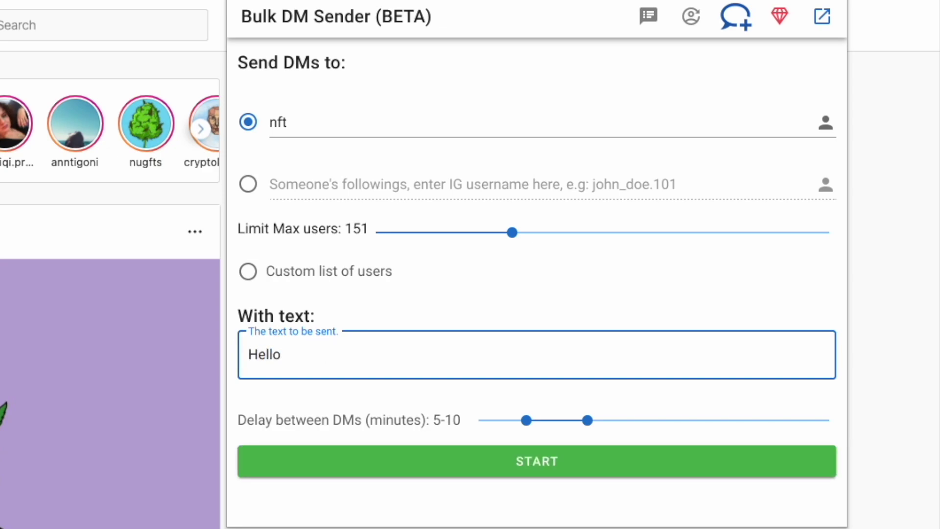
{"action": "type", "text": ", please follo"}
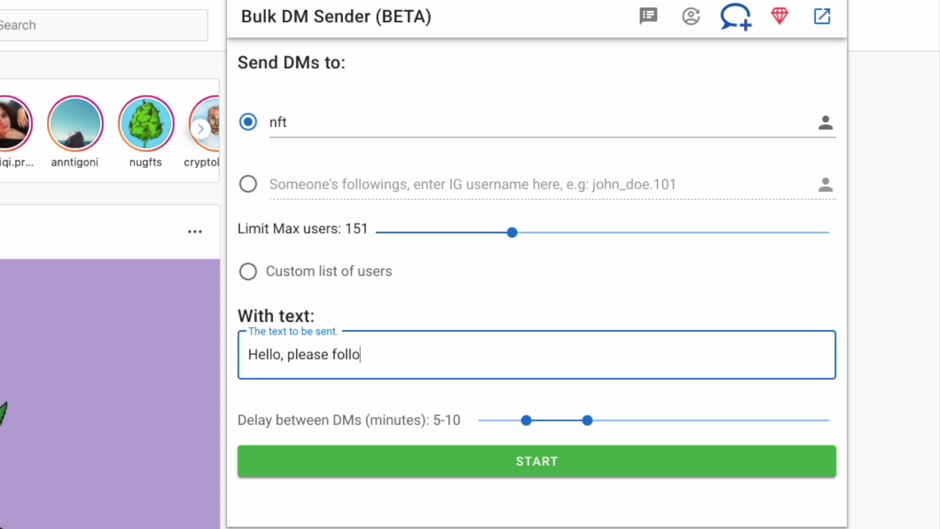
{"action": "type", "text": "we my account."}
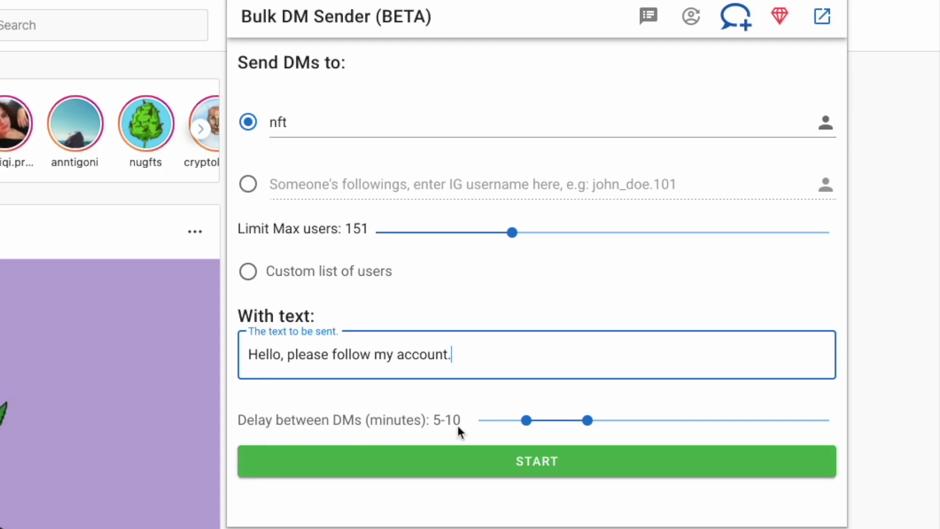
{"action": "left_click_drag", "start_coordinate": [527, 420], "coordinate": [465, 420]}
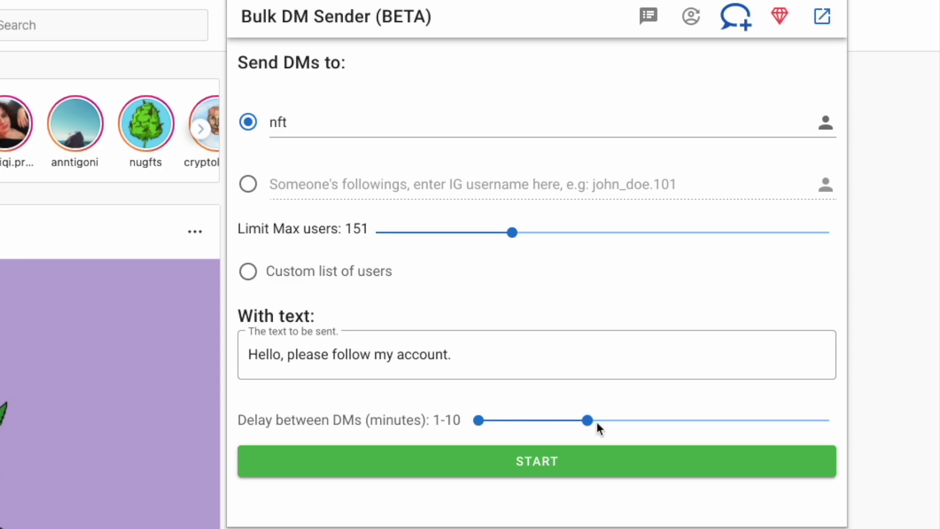
{"action": "mouse_move", "coordinate": [587, 420]}
{"action": "left_mouse_down"}
{"action": "mouse_move", "coordinate": [541, 420]}
{"action": "mouse_move", "coordinate": [587, 421]}
{"action": "left_mouse_up"}
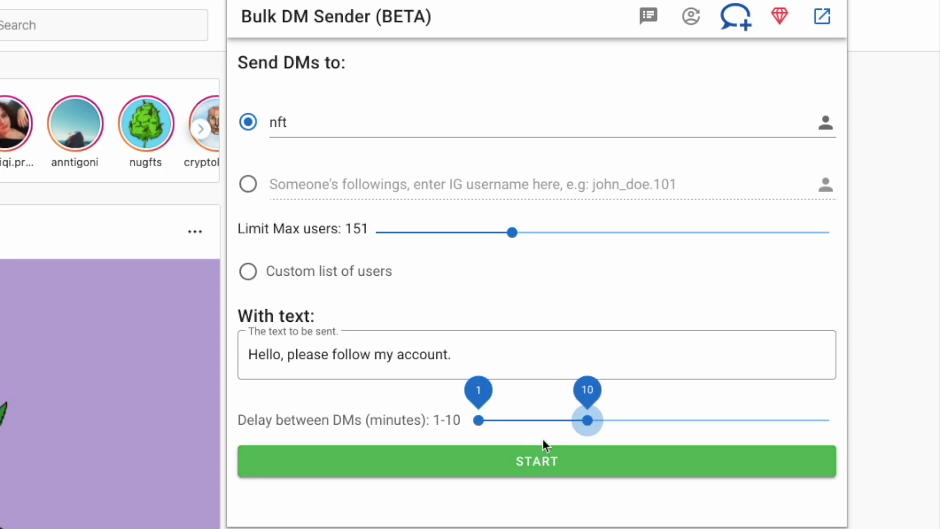
{"action": "left_click", "coordinate": [527, 424]}
{"action": "left_click_drag", "start_coordinate": [526, 420], "coordinate": [480, 421]}
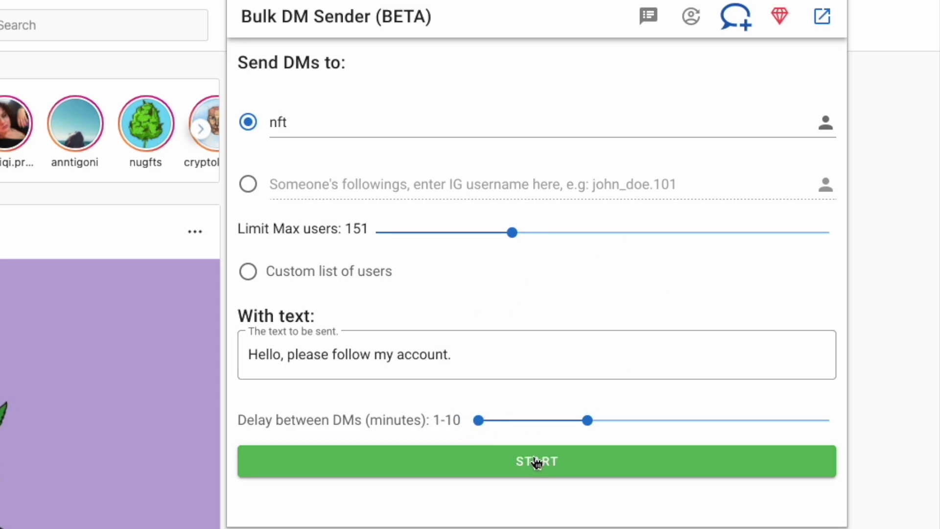
{"action": "left_click", "coordinate": [563, 468]}
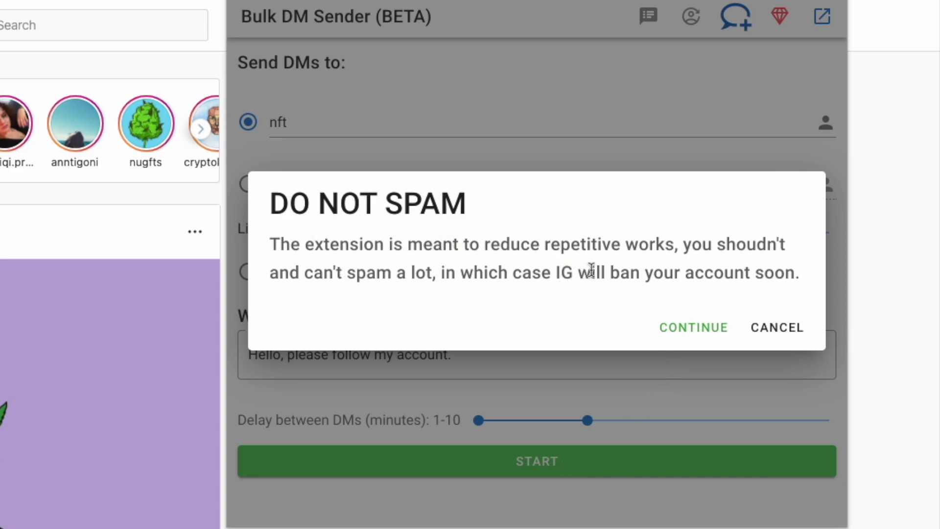
Confirm the DO NOT SPAM warning, check the bot's working tab, and return to the feed tab
{"action": "left_click", "coordinate": [690, 328]}
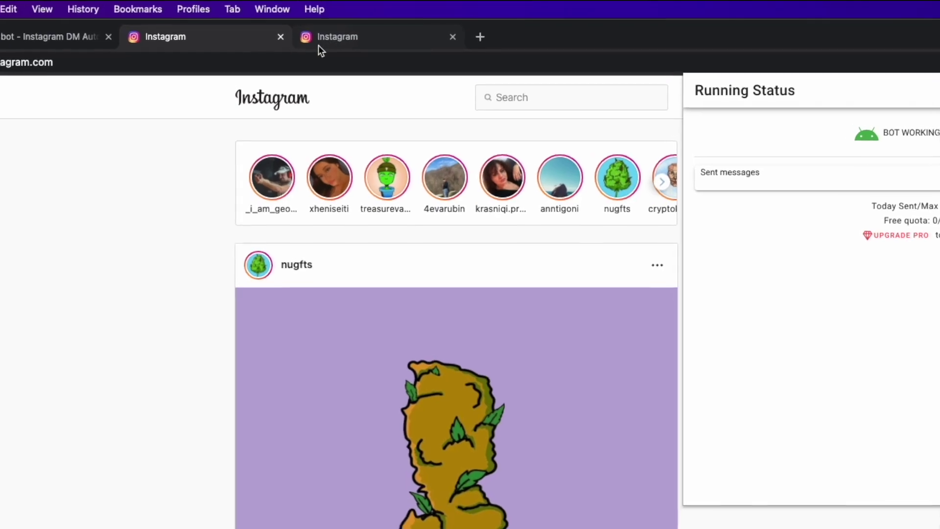
{"action": "left_click", "coordinate": [324, 36]}
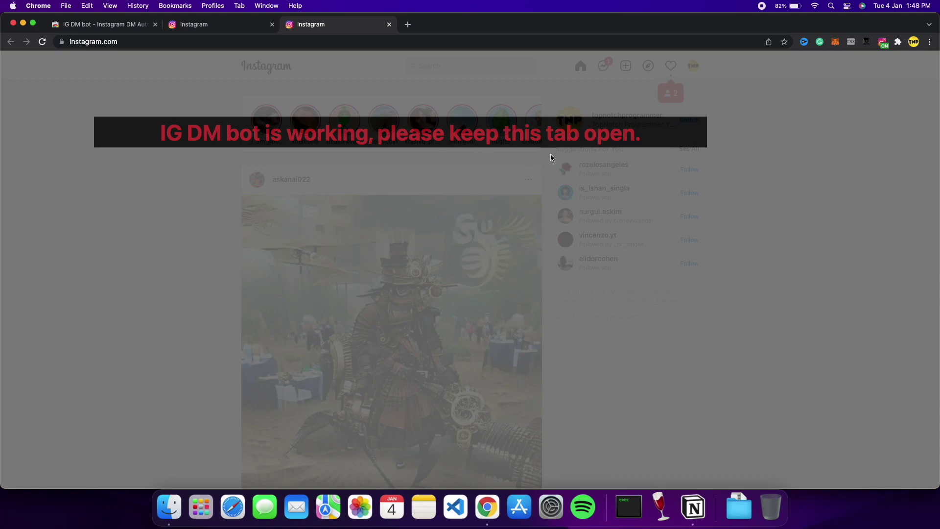
{"action": "left_click", "coordinate": [232, 27]}
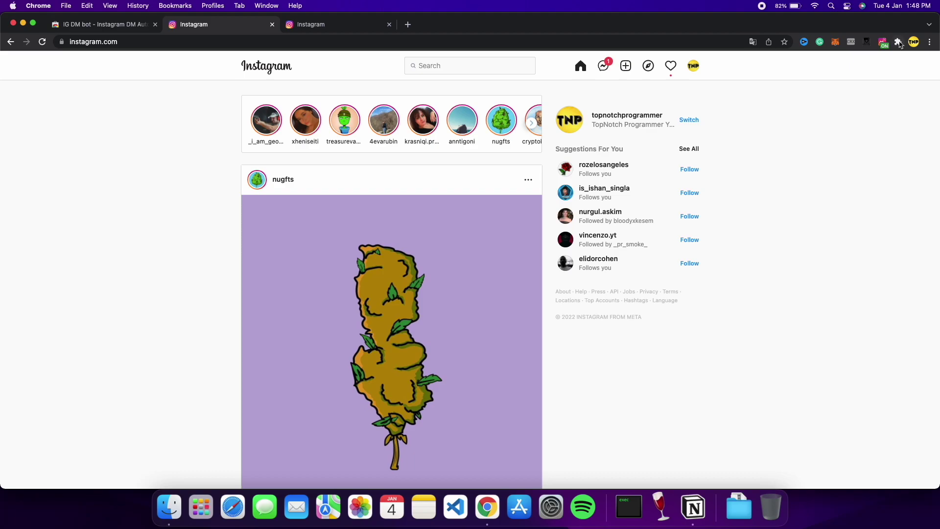
Check the bot's running status showing one message sent (1 of 10 free daily DMs), then close the panel
{"action": "left_click", "coordinate": [883, 43]}
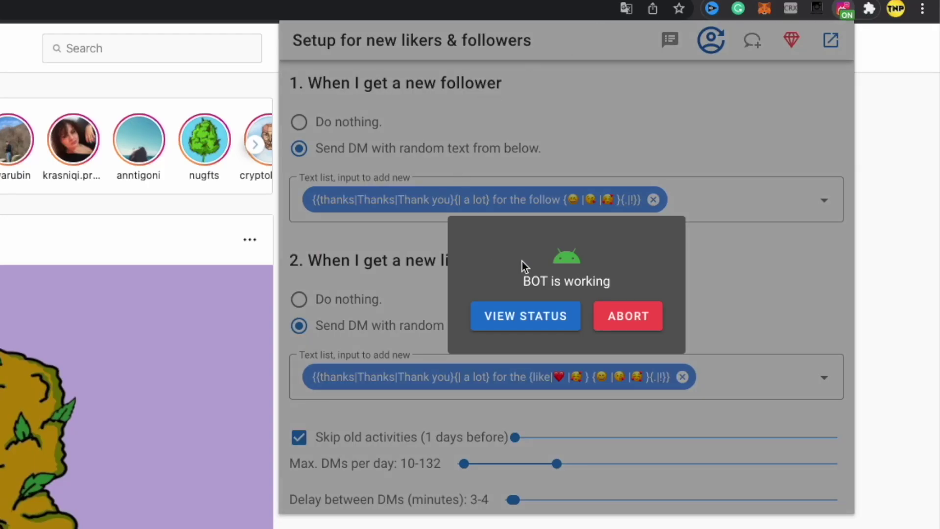
{"action": "left_click", "coordinate": [528, 322]}
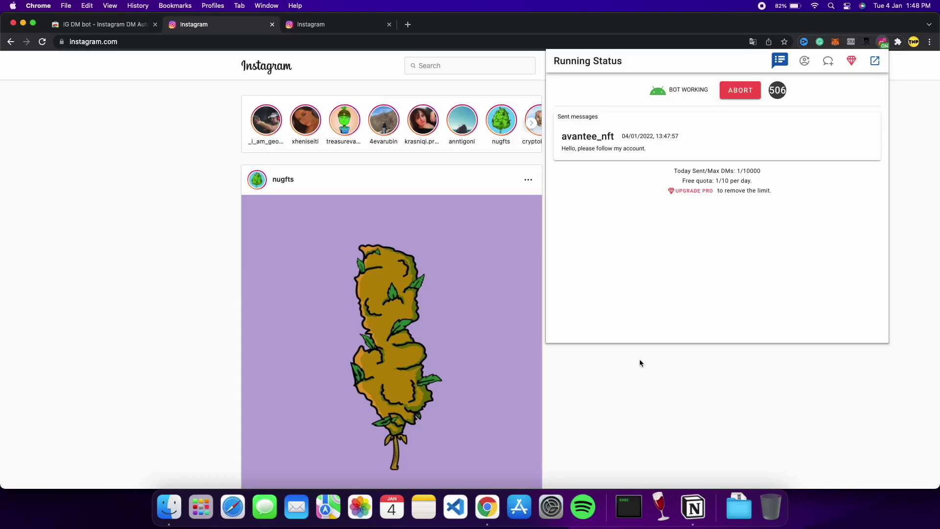
{"action": "left_click", "coordinate": [639, 362]}
Verify the 'Hello, please follow my account.' message in the recipient's Direct chat, then return home
{"action": "left_click", "coordinate": [603, 66]}
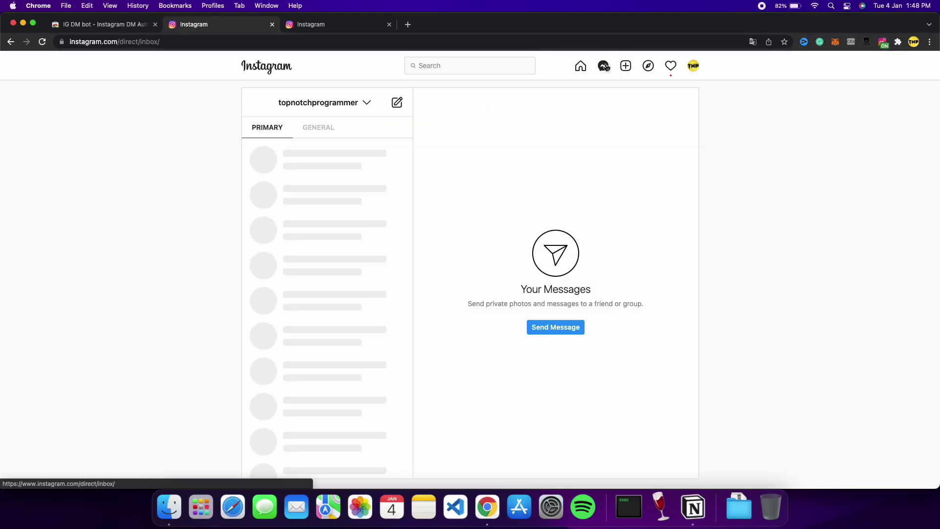
{"action": "left_click", "coordinate": [309, 164]}
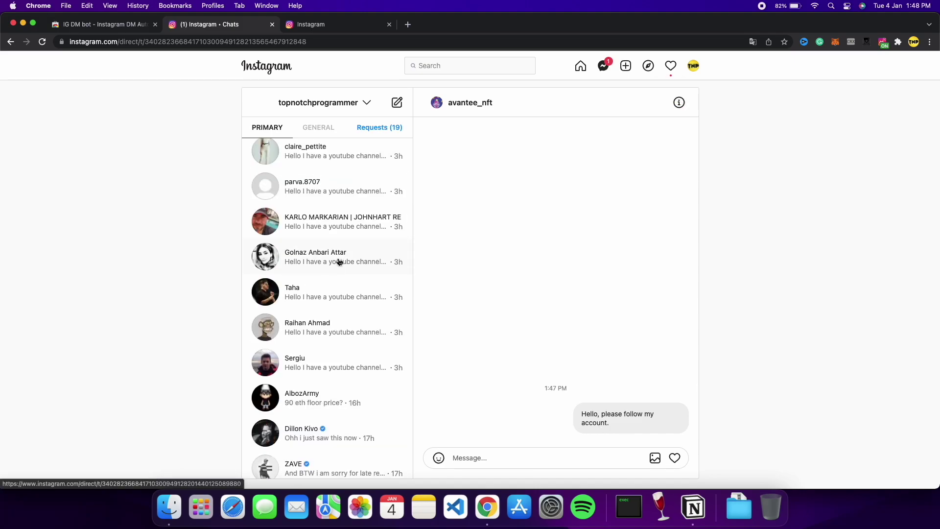
{"action": "scroll", "coordinate": [343, 260], "scroll_direction": "up", "scroll_amount": 2}
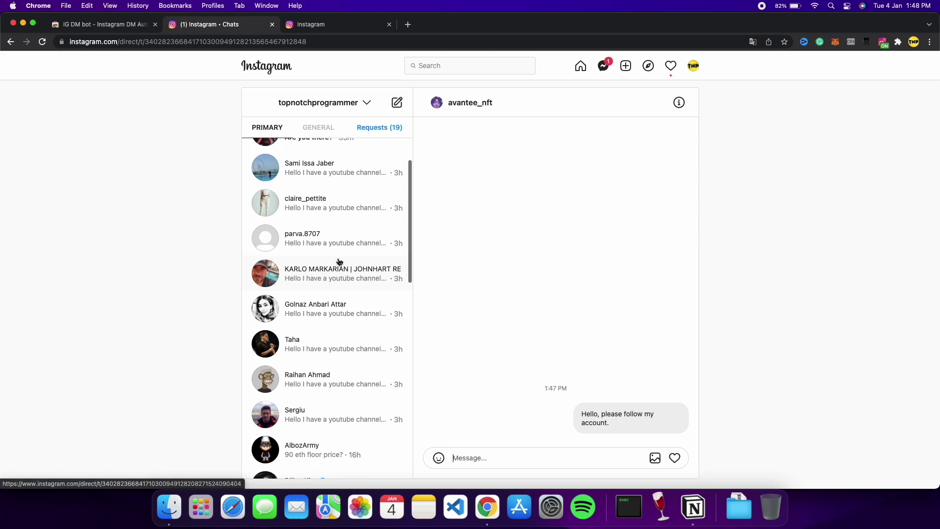
{"action": "left_click", "coordinate": [580, 65]}
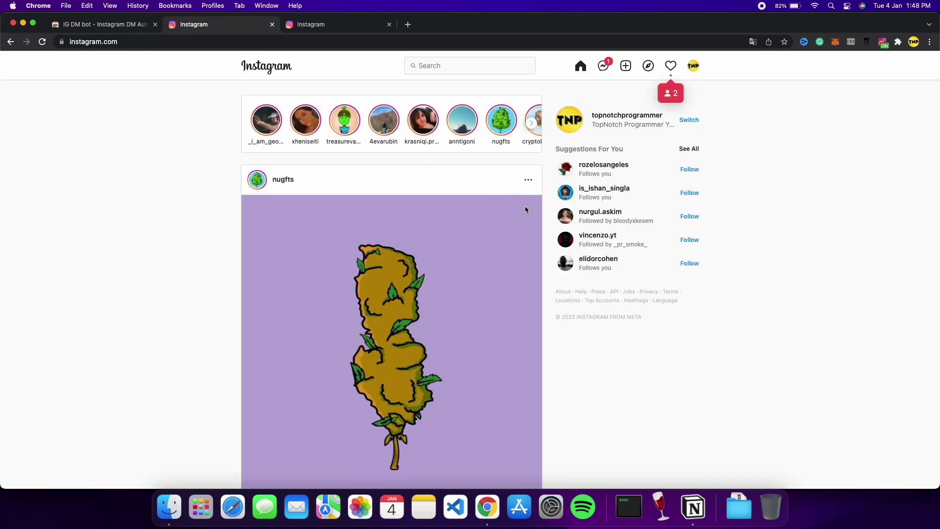
Abort the running bot and bring up the Free versus PRO plans, showing the 10-DMs-per-day free limit
{"action": "left_click", "coordinate": [883, 42]}
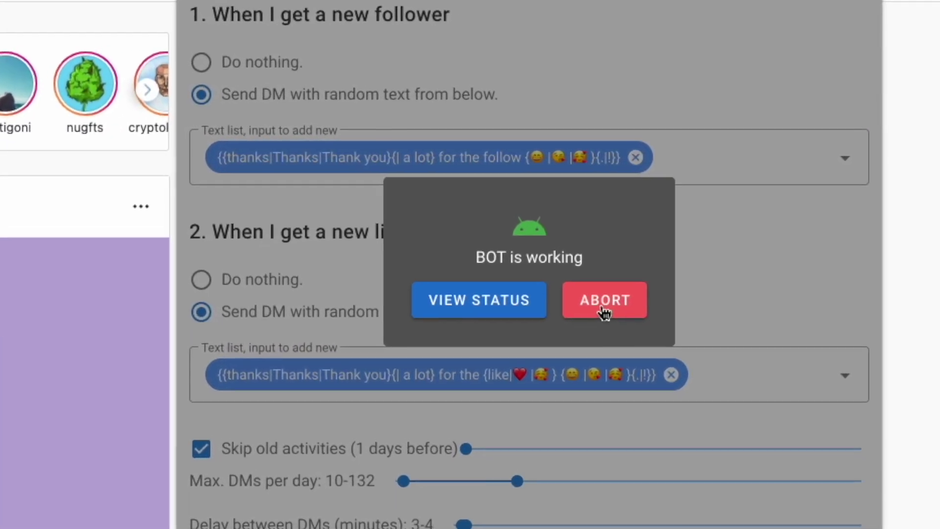
{"action": "left_click", "coordinate": [728, 249]}
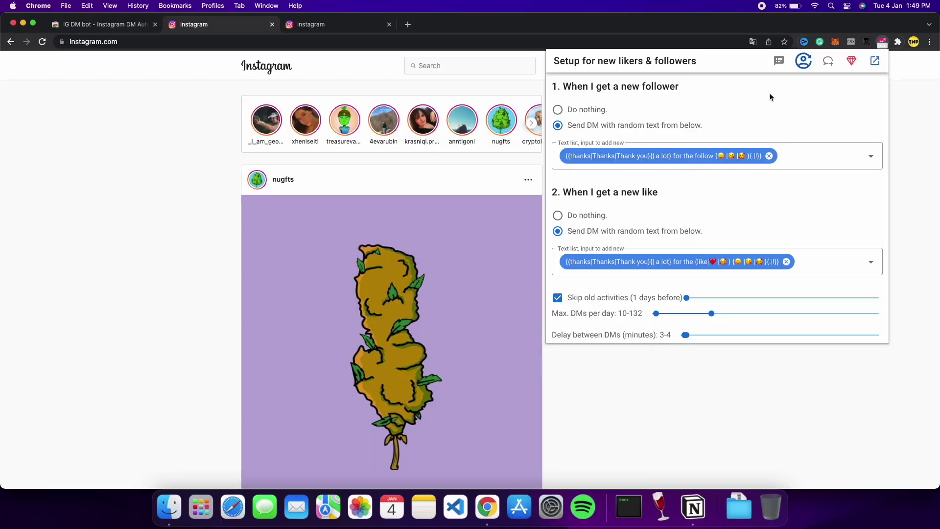
{"action": "left_click", "coordinate": [827, 61]}
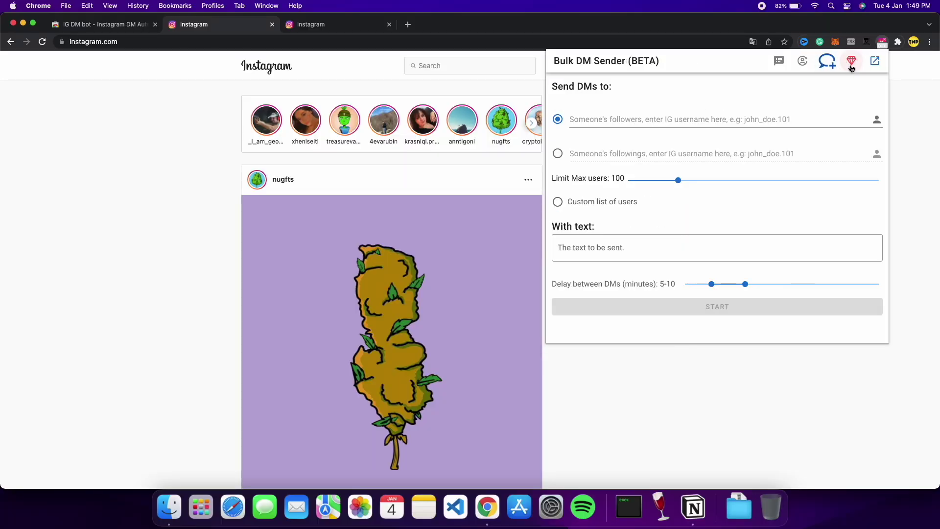
{"action": "left_click", "coordinate": [852, 68]}
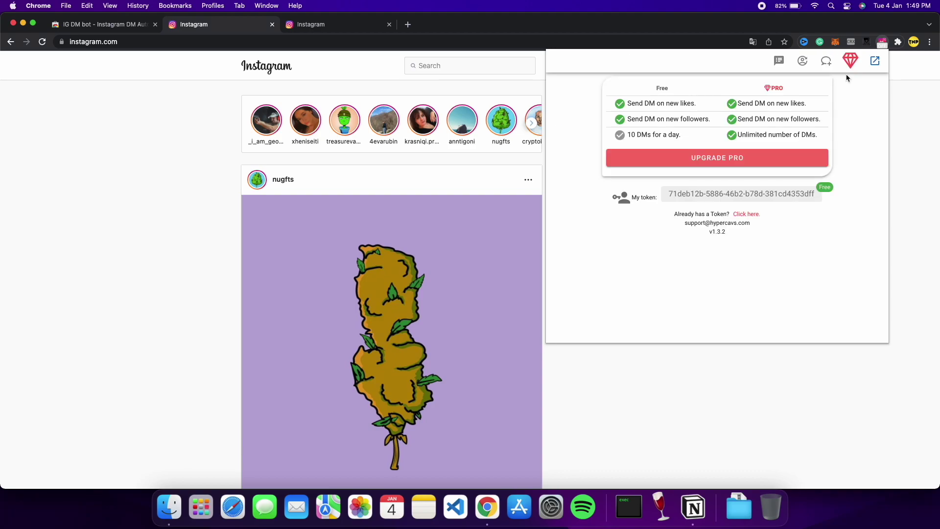